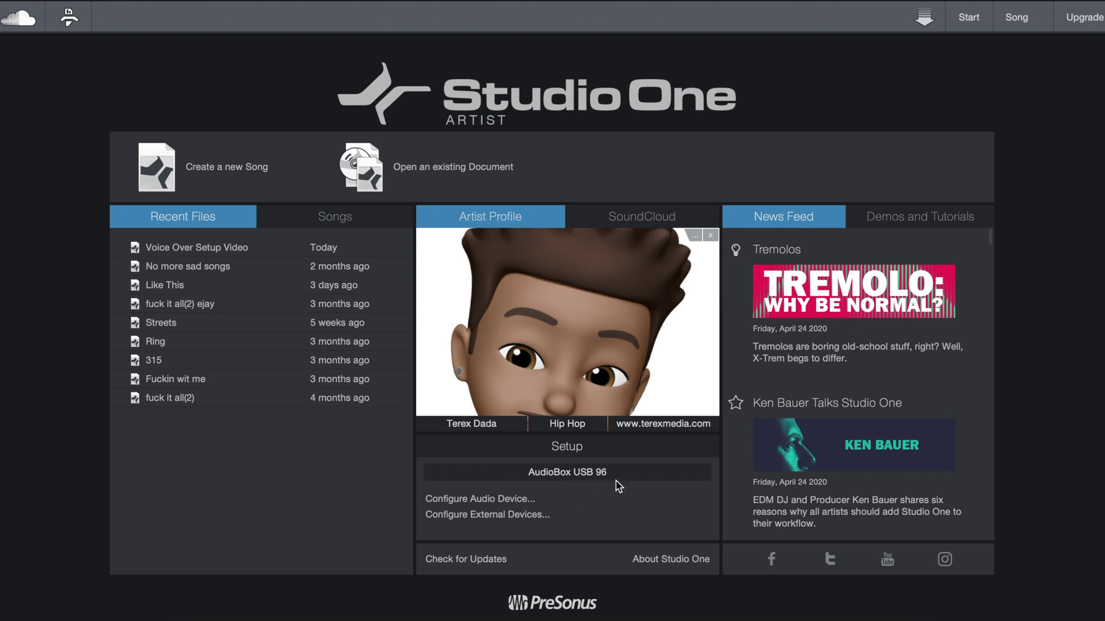
Step: From the Start page, open Audio Setup preferences showing AudioBox USB 96 at 512 samples, 44.1 kHz
left_click(523, 503)
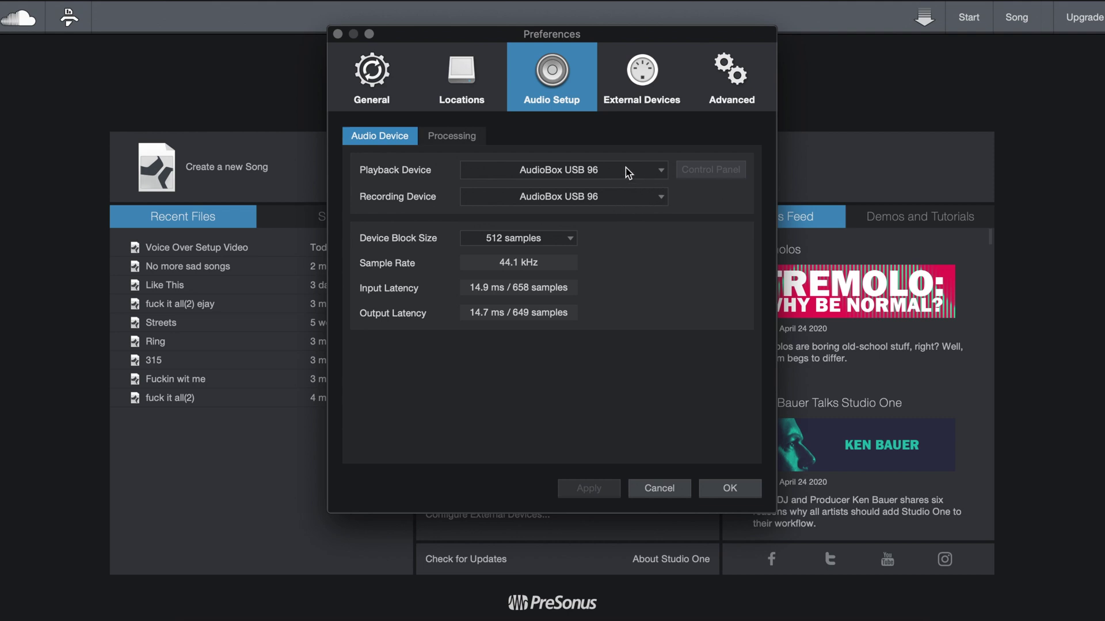
Step: Check the playback device list, keep AudioBox USB 96, and confirm Preferences with OK
left_click(637, 171)
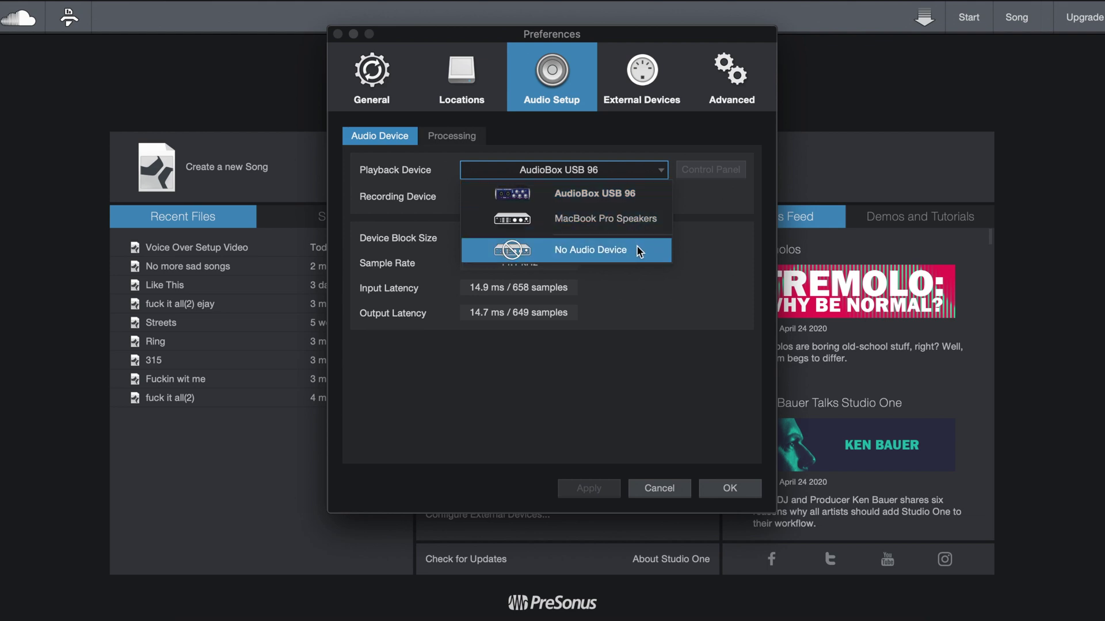
left_click(655, 174)
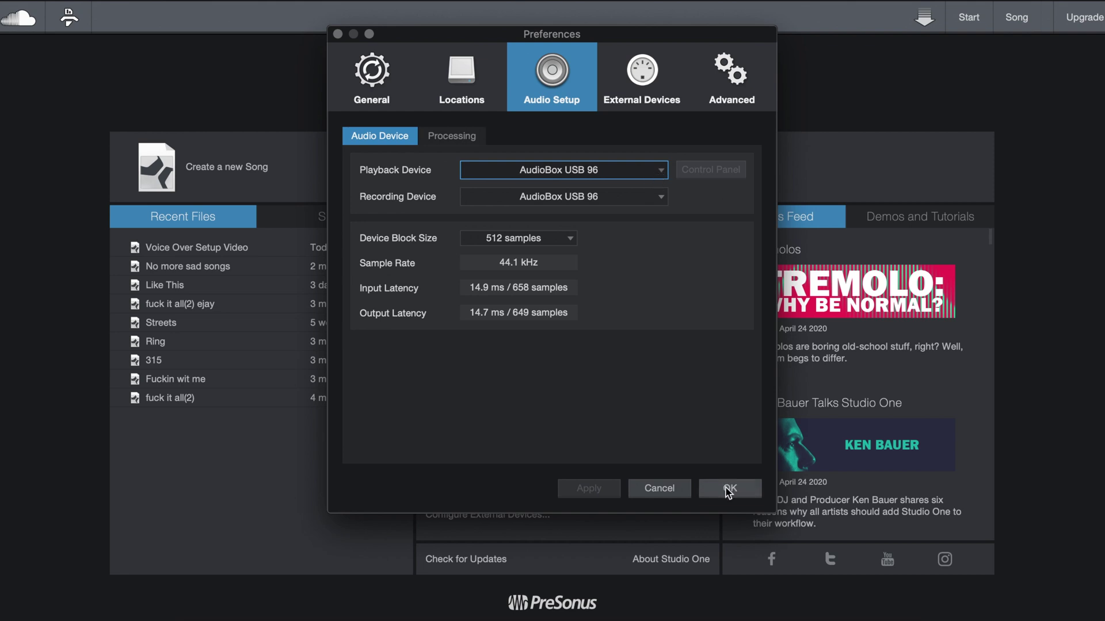
left_click(728, 489)
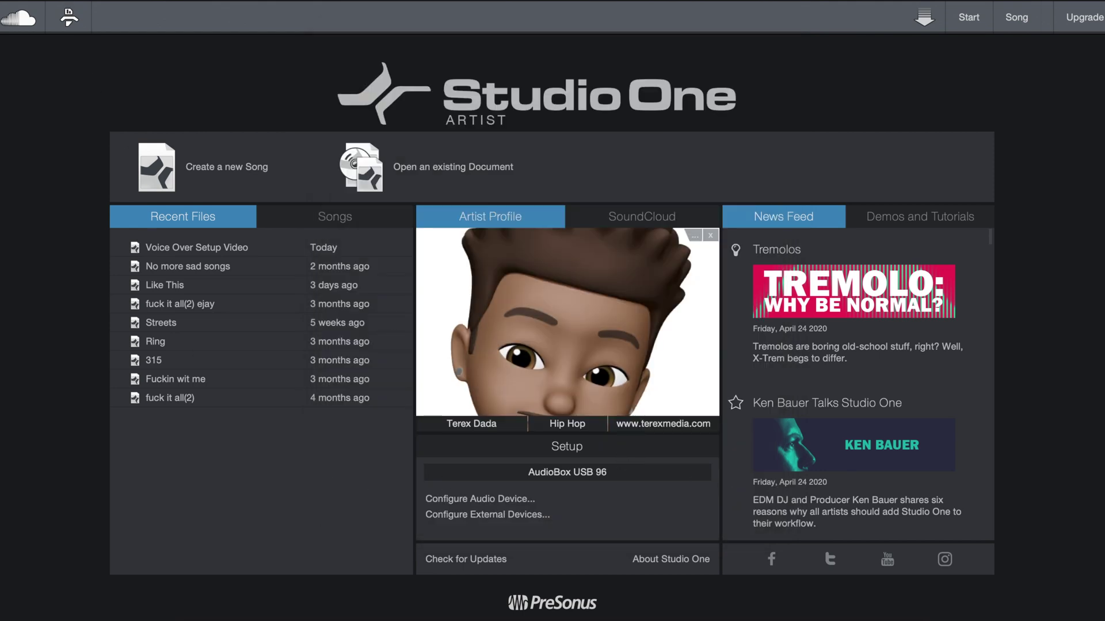
left_click(64, 1)
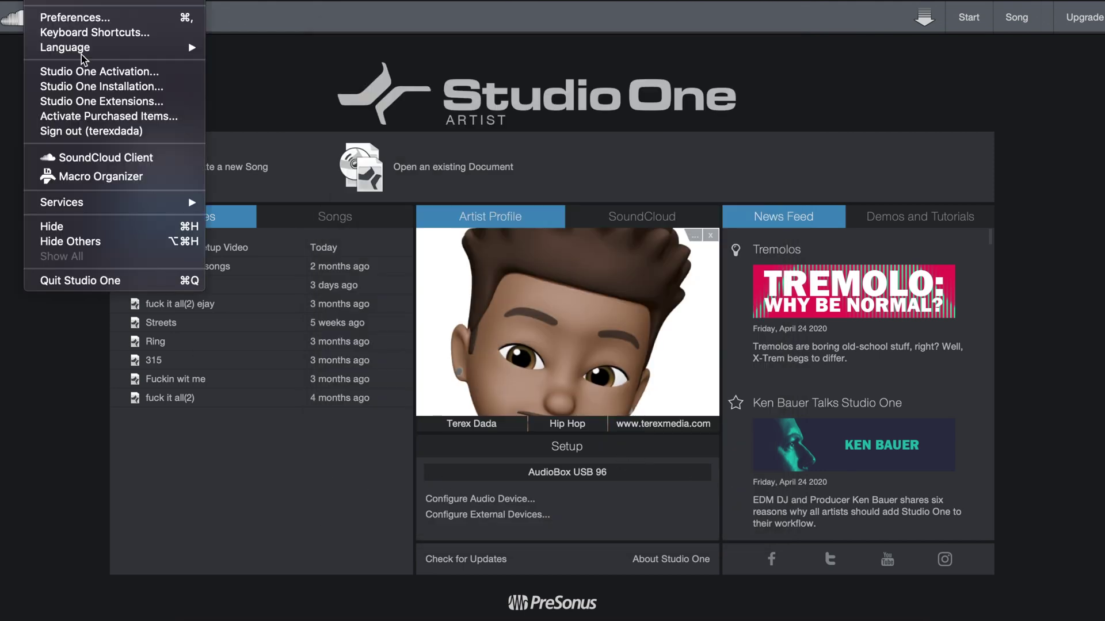
Step: Quit Studio One and relaunch it
left_click(101, 282)
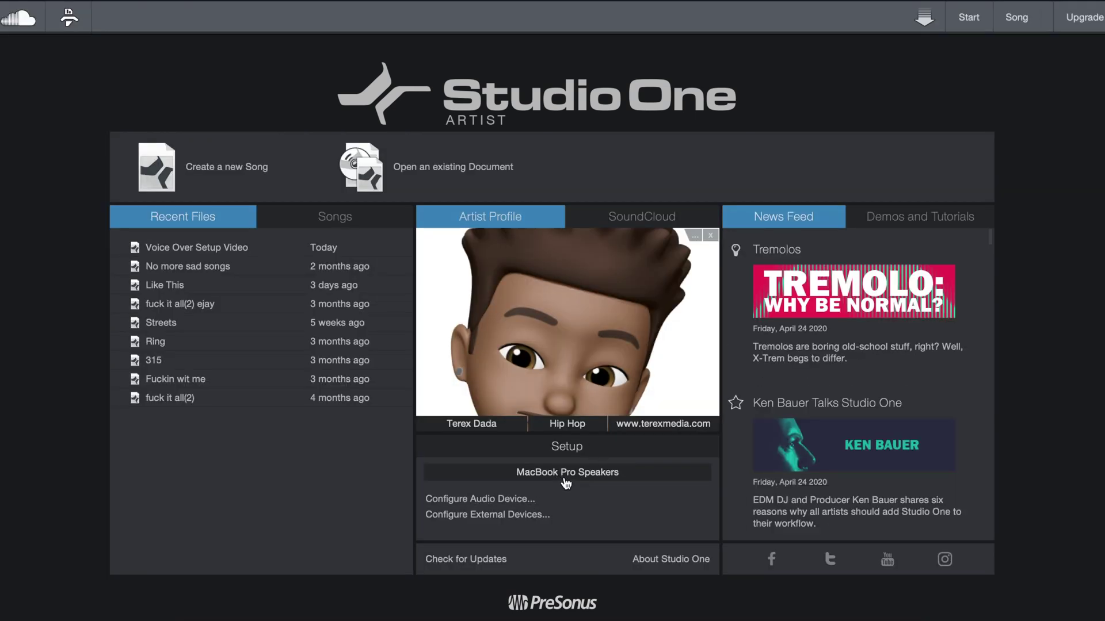
left_click(616, 476)
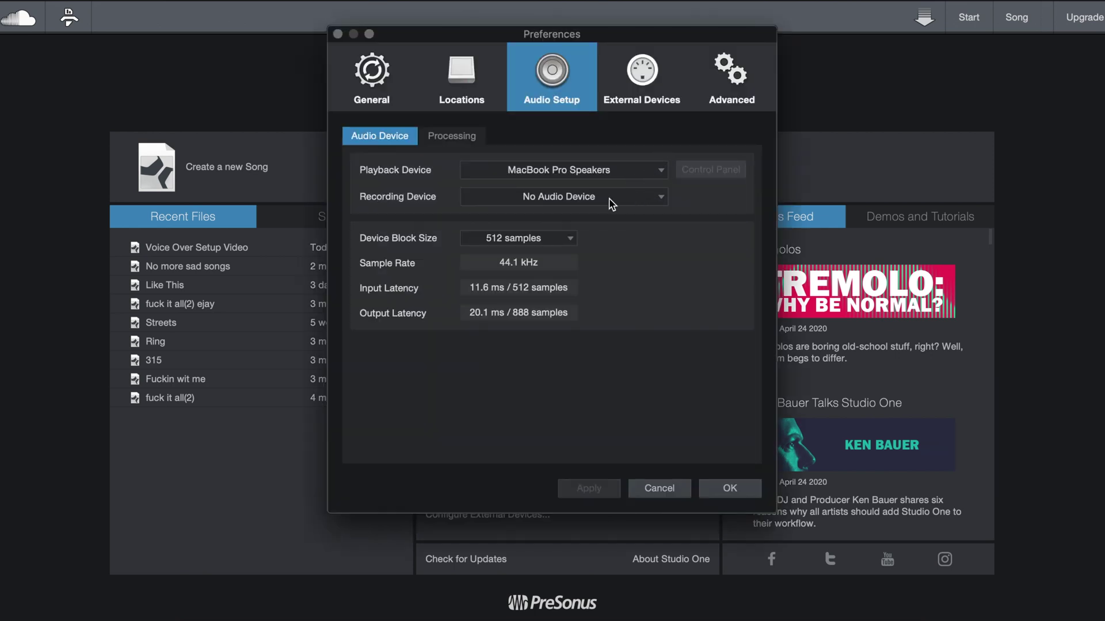
left_click(651, 175)
left_click(651, 176)
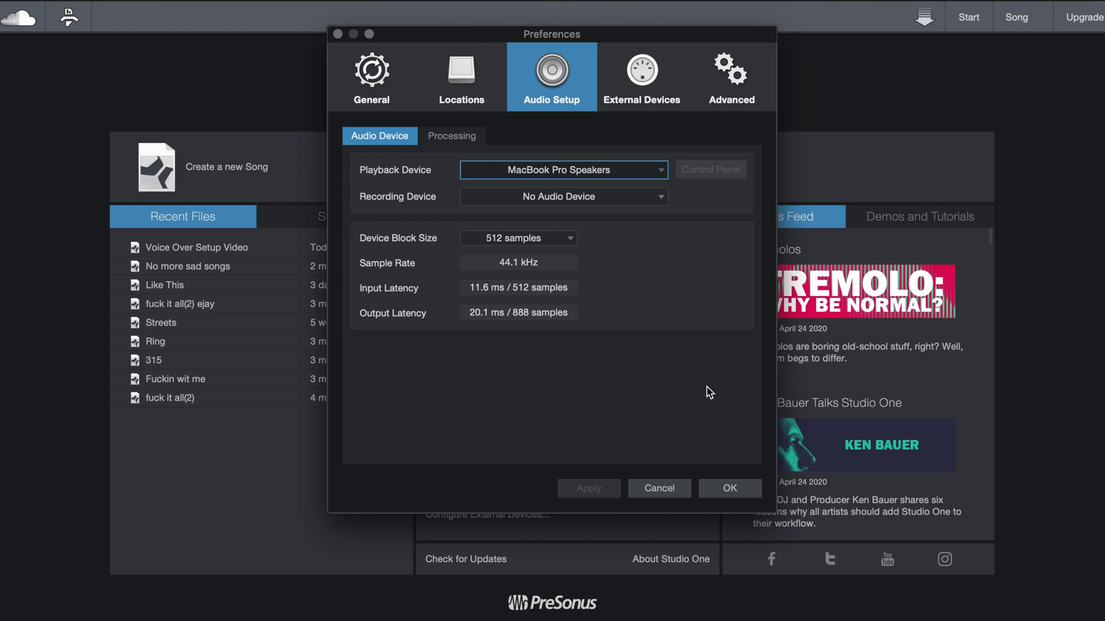
left_click(727, 489)
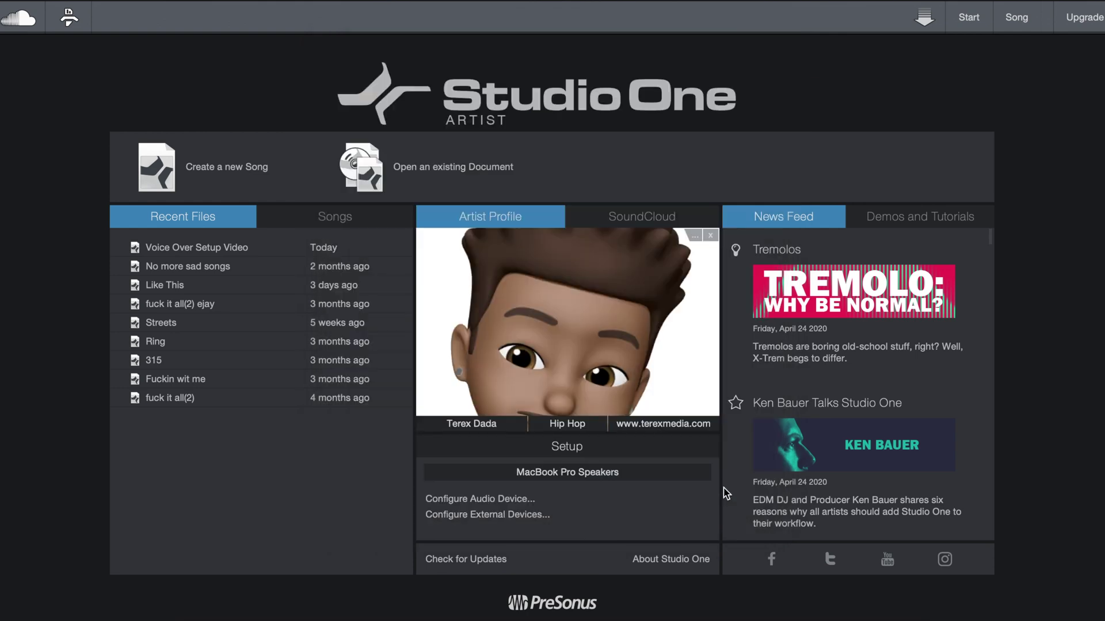
left_click(584, 477)
left_click(625, 172)
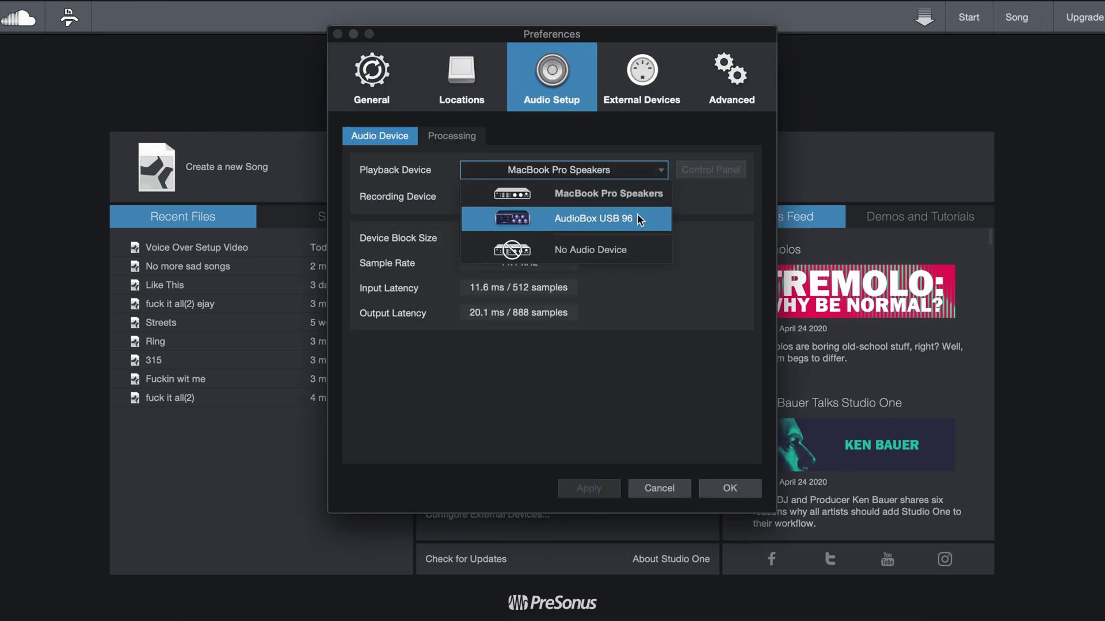
left_click(689, 205)
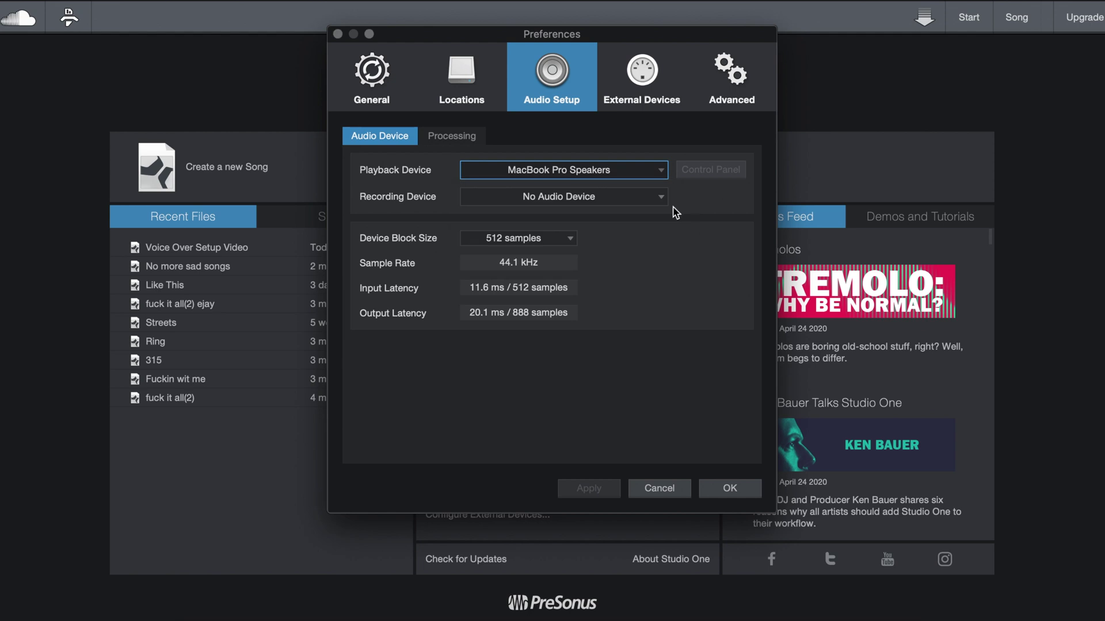
left_click(648, 197)
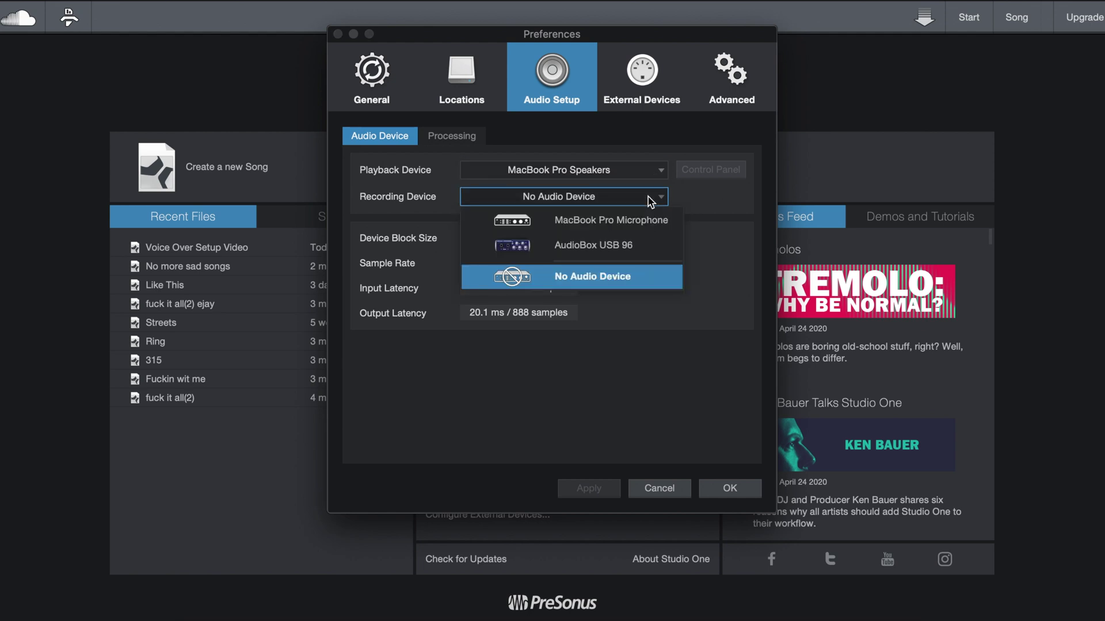
left_click(716, 214)
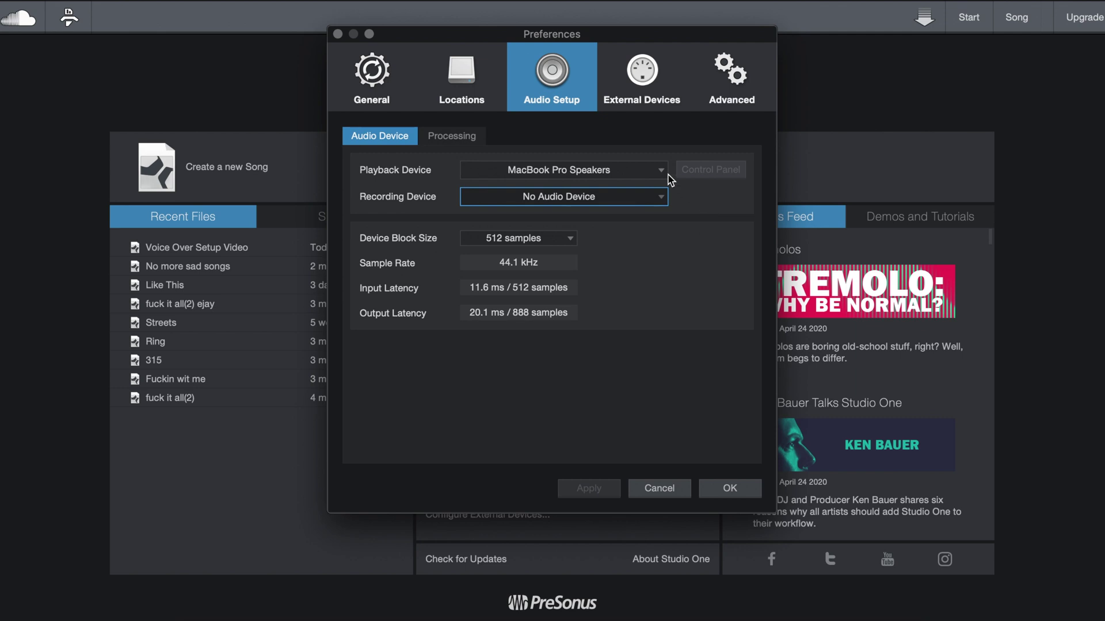
left_click(729, 490)
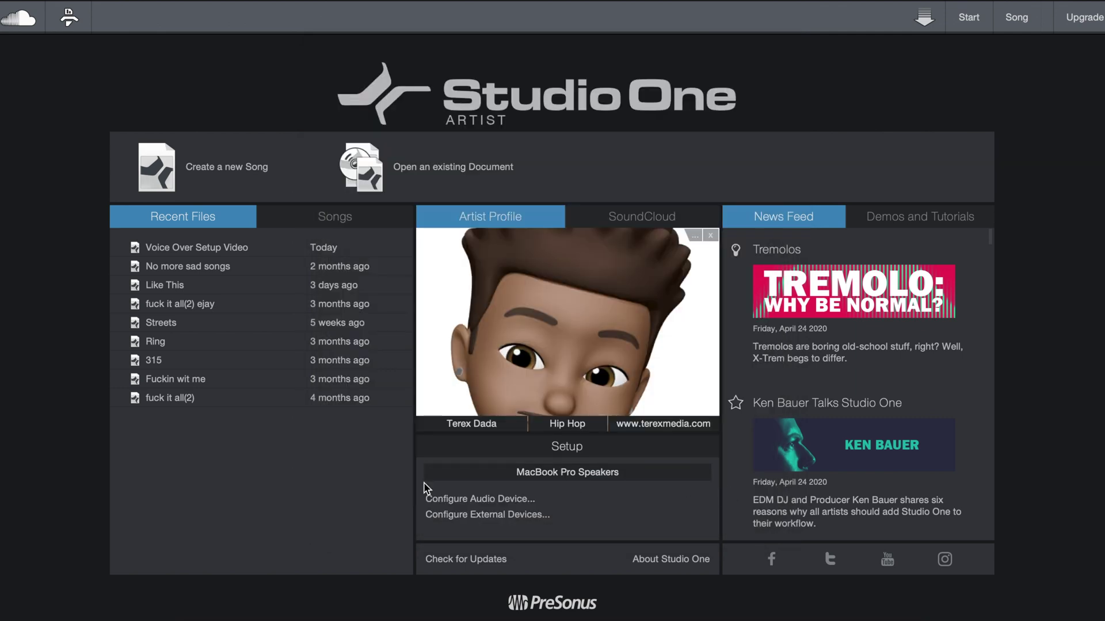
Step: In Audio Setup, choose AudioBox USB 96 as the playback device, giving 14.9/14.7 ms latency
left_click(44, 0)
left_click(645, 481)
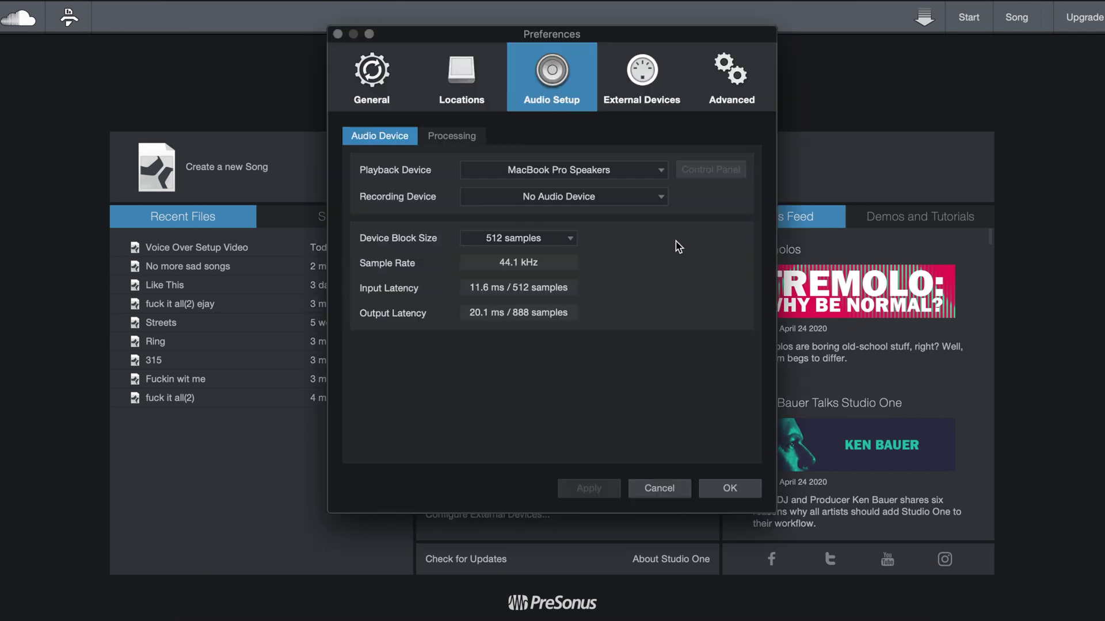
left_click(640, 171)
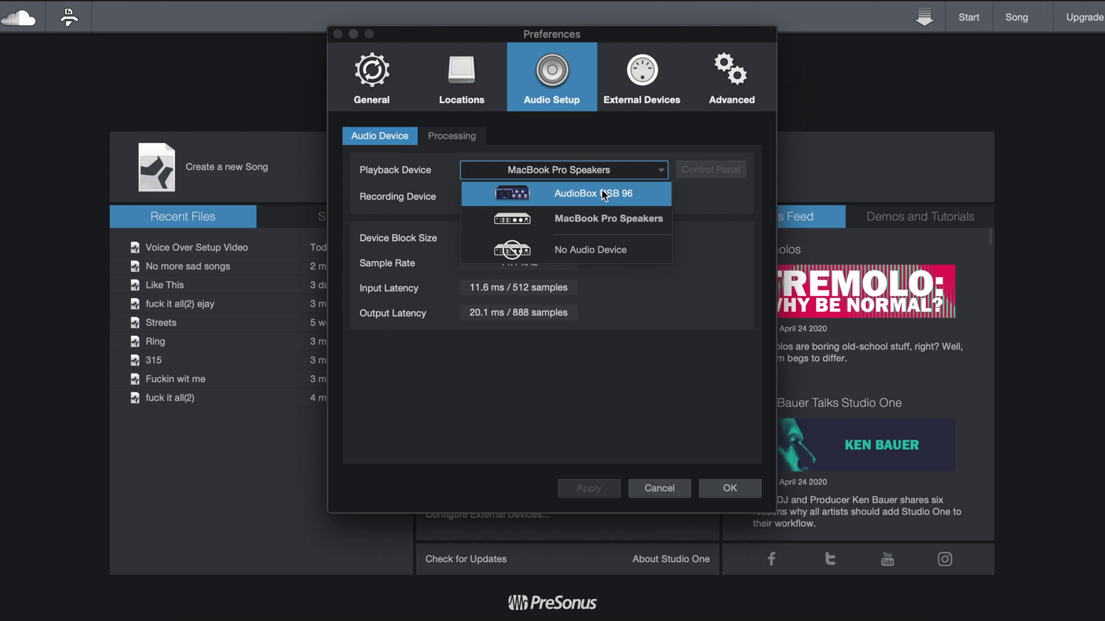
left_click(630, 198)
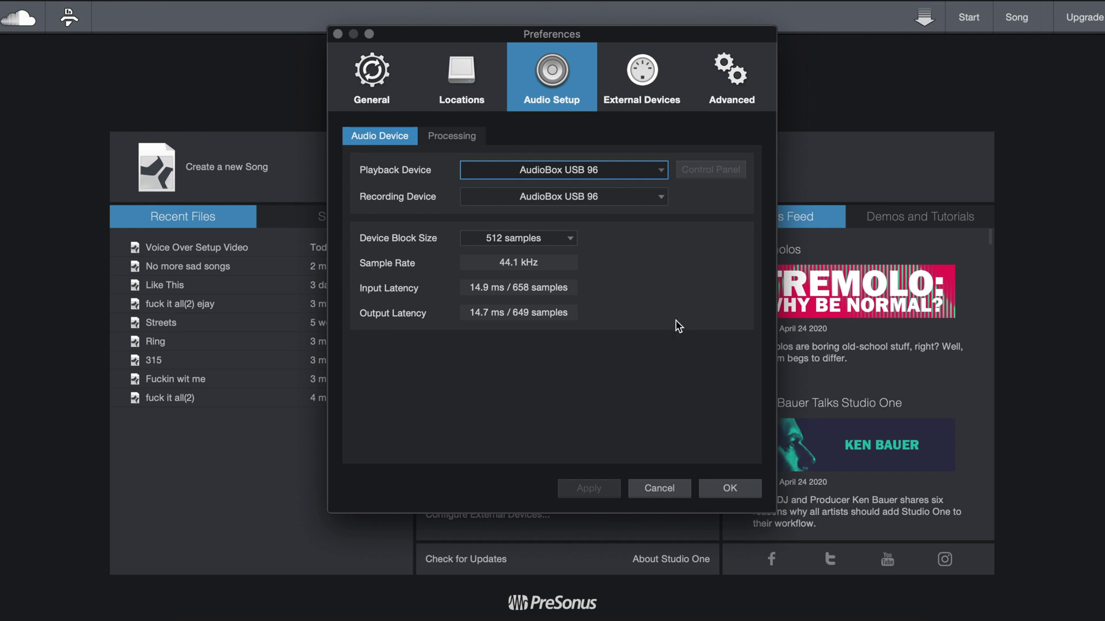
left_click(383, 78)
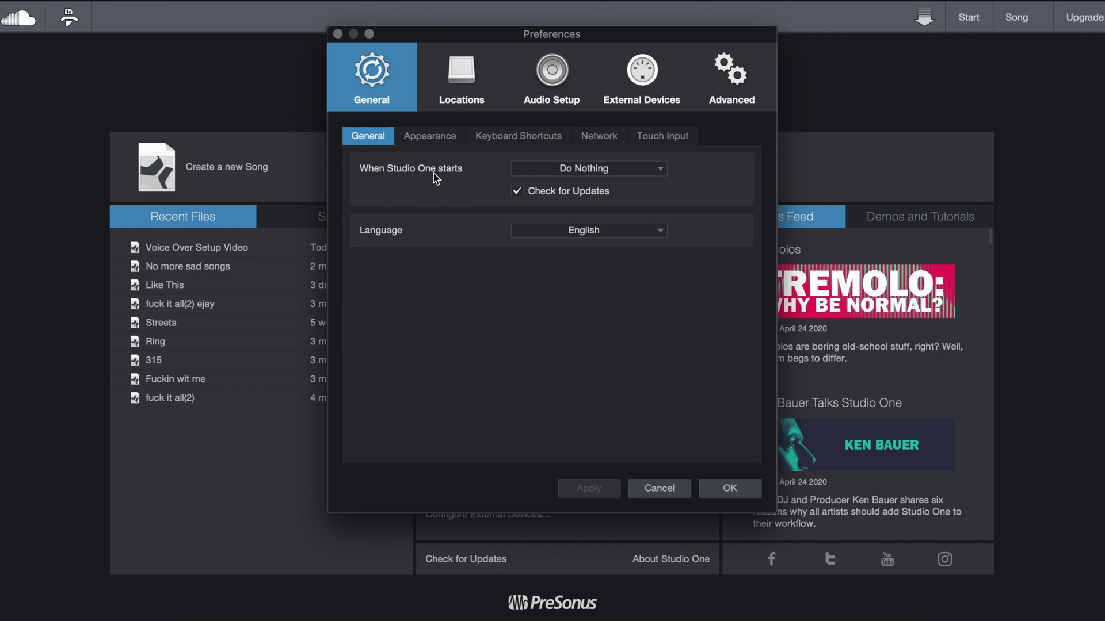
Step: Review General's Appearance, Keyboard Shortcuts, Network and Touch Input tabs, then view Locations
left_click(438, 140)
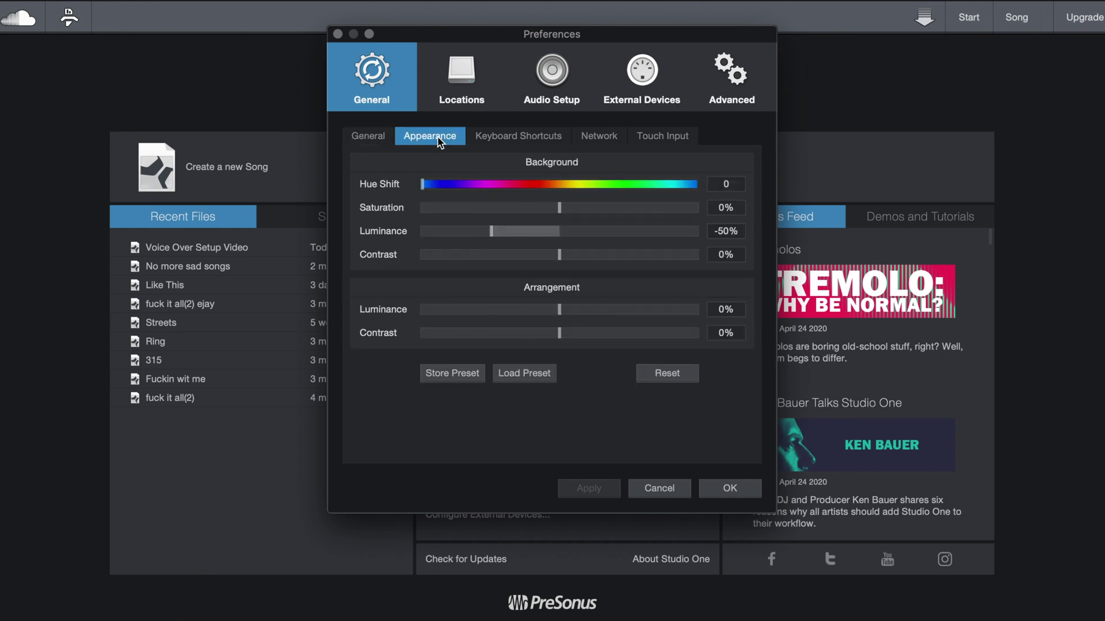
left_click(502, 144)
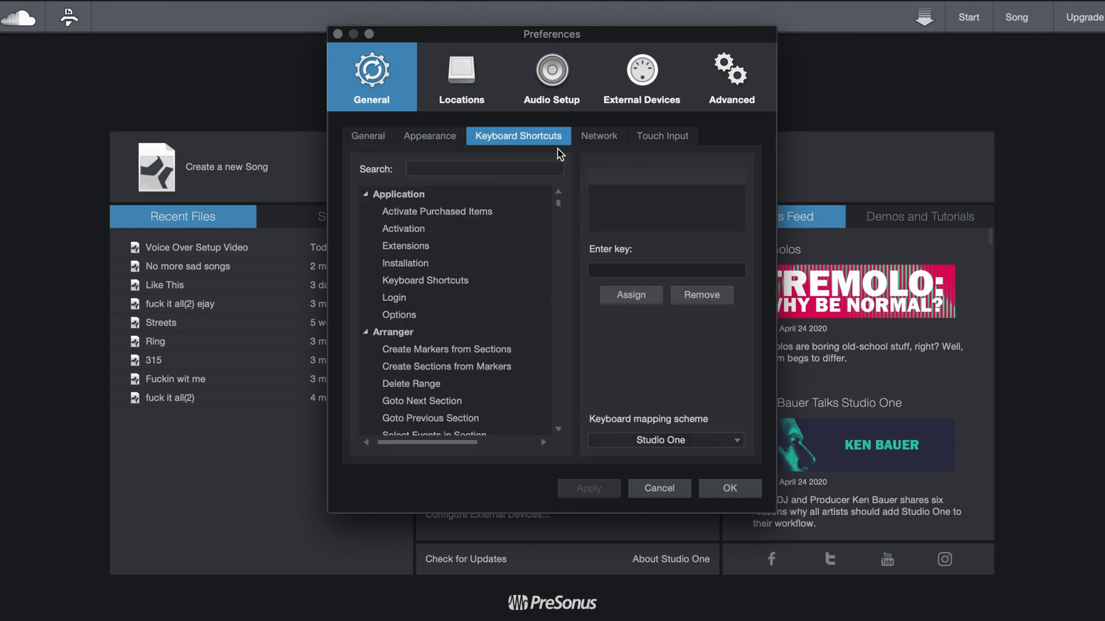
left_click(599, 141)
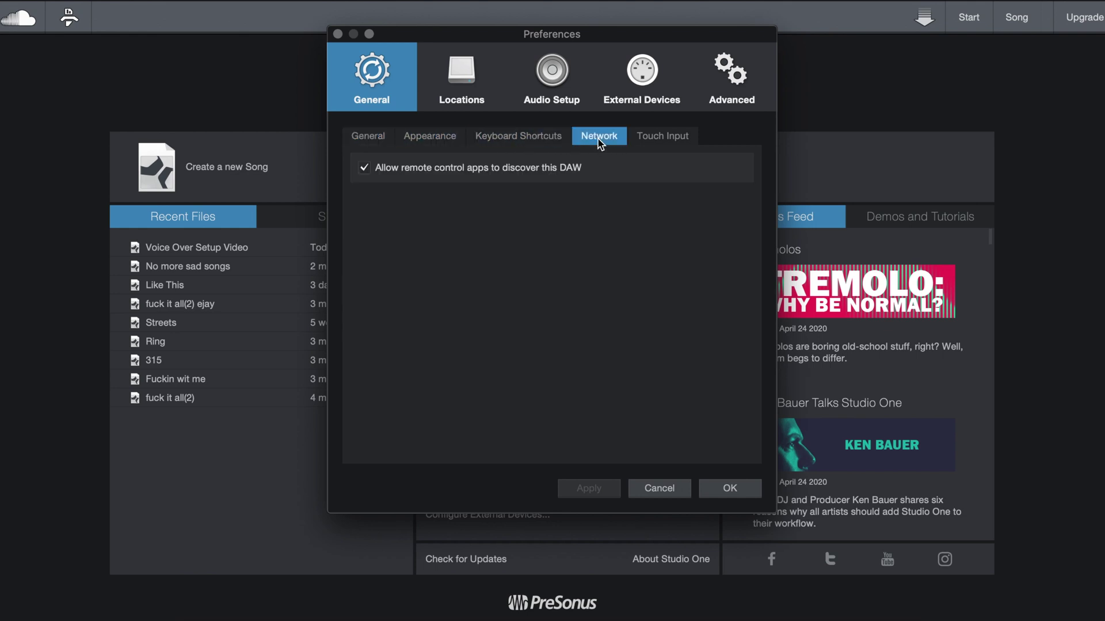
left_click(659, 138)
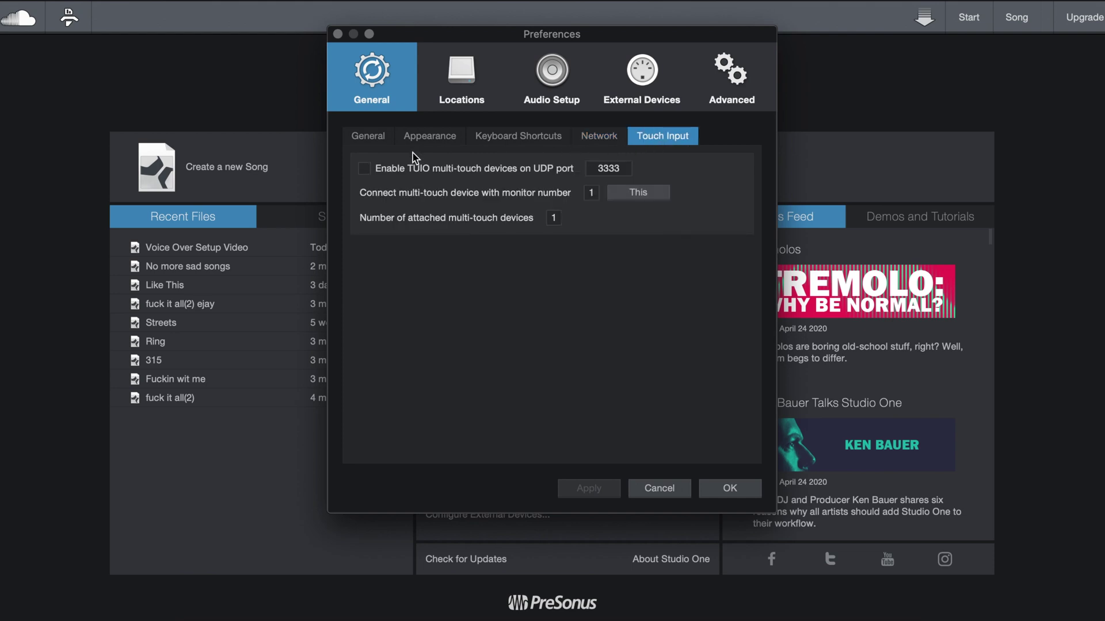
left_click(452, 75)
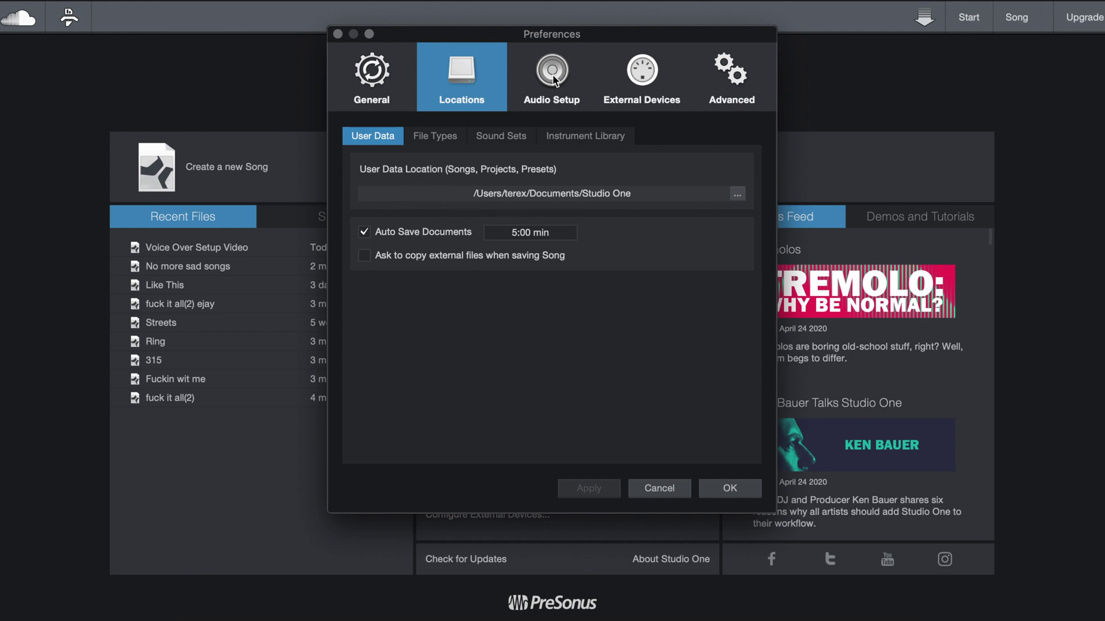
Step: Review the File Types, Sound Sets and Instrument Library location tabs, then return to Audio Setup
left_click(436, 140)
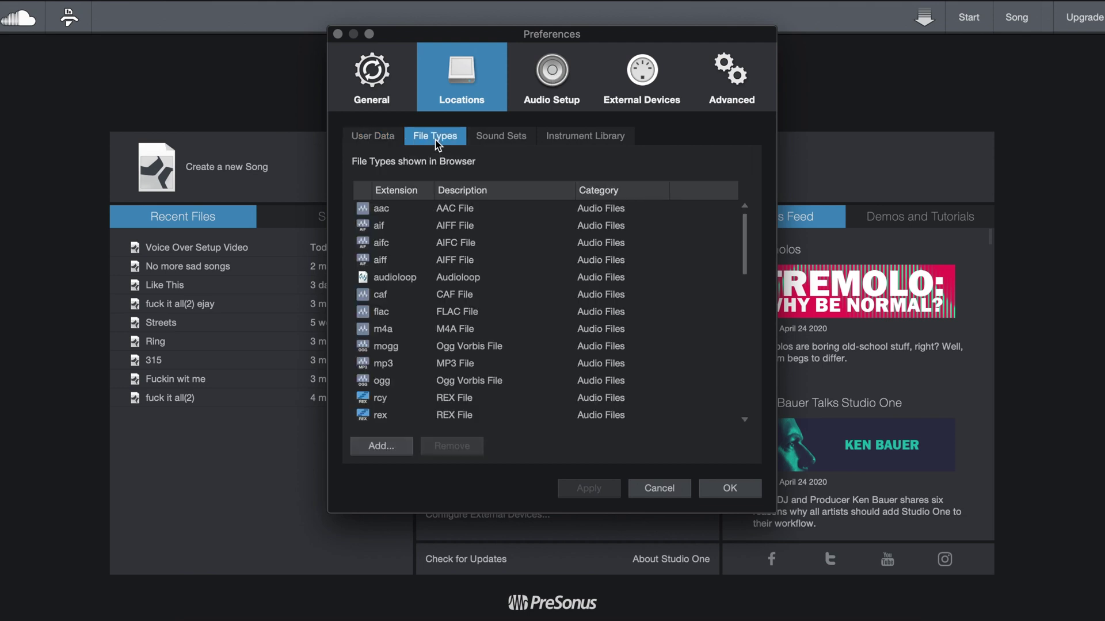
left_click(503, 136)
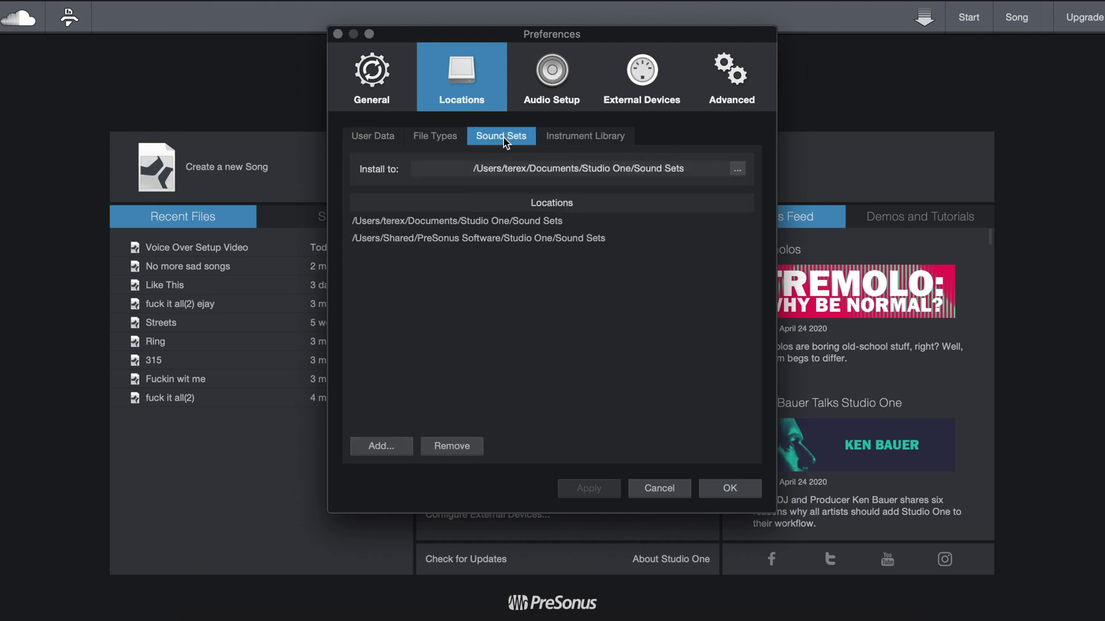
left_click(445, 139)
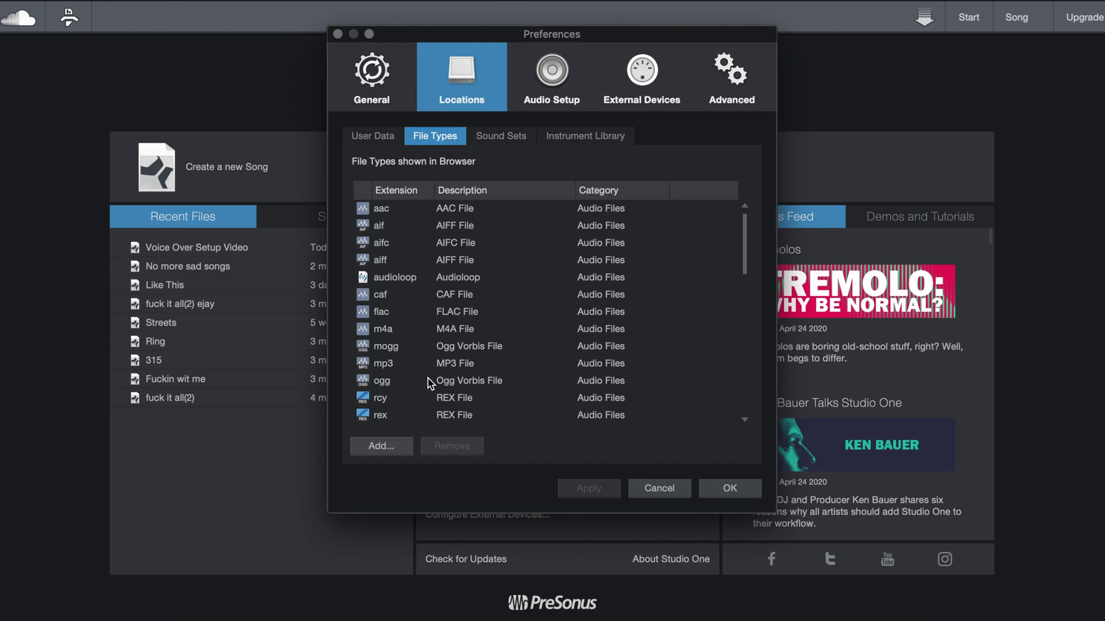
scroll(429, 384, "down", 10)
scroll(429, 384, "up", 10)
left_click(560, 141)
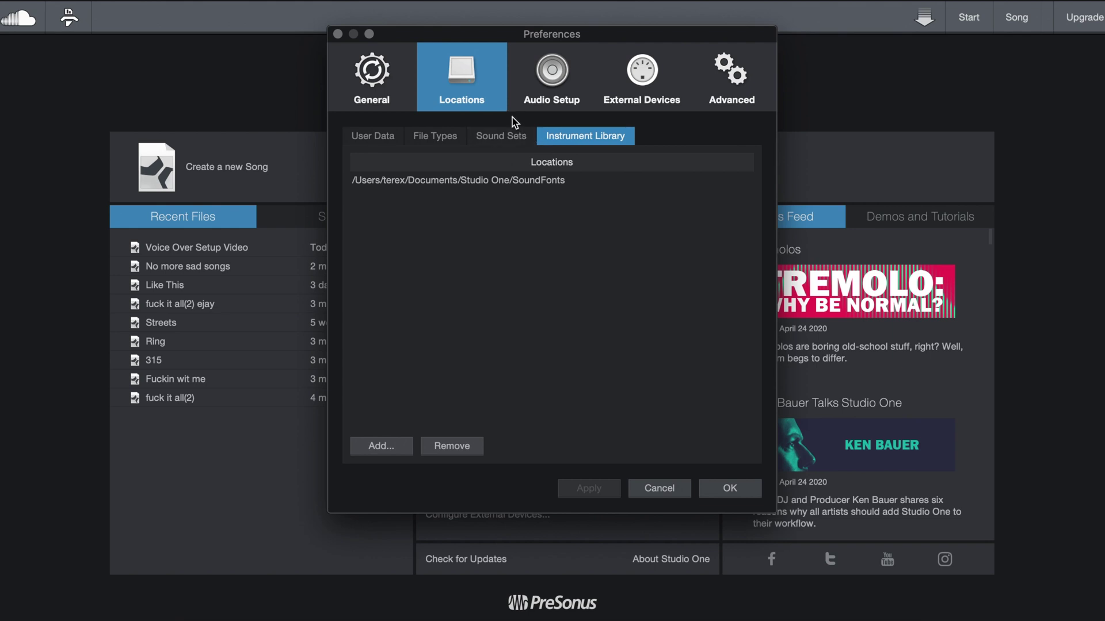
left_click(540, 78)
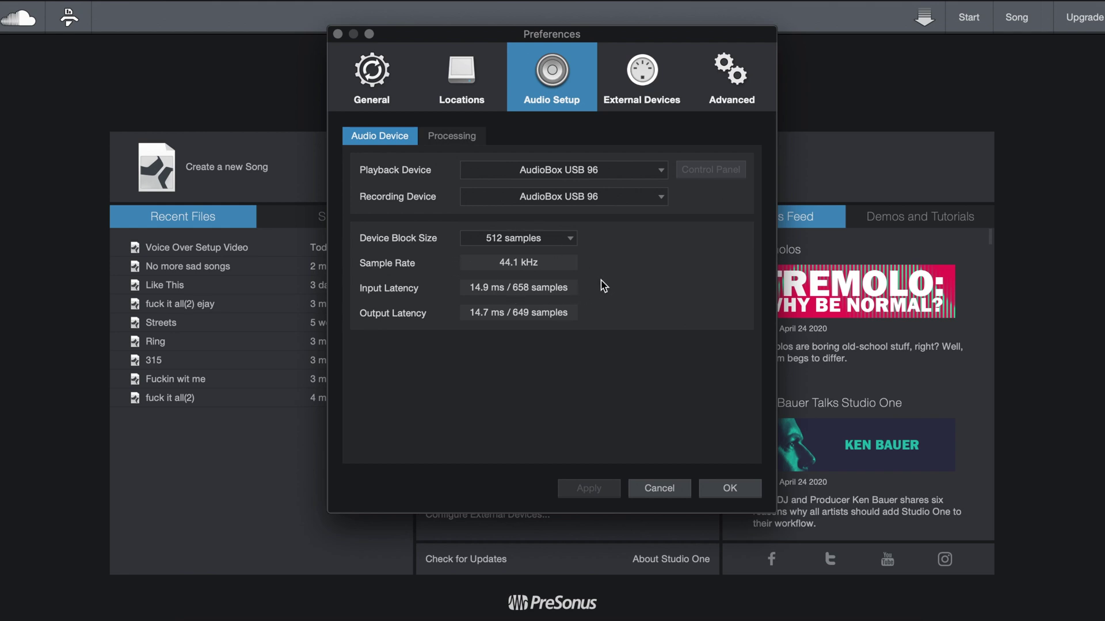
left_click(648, 80)
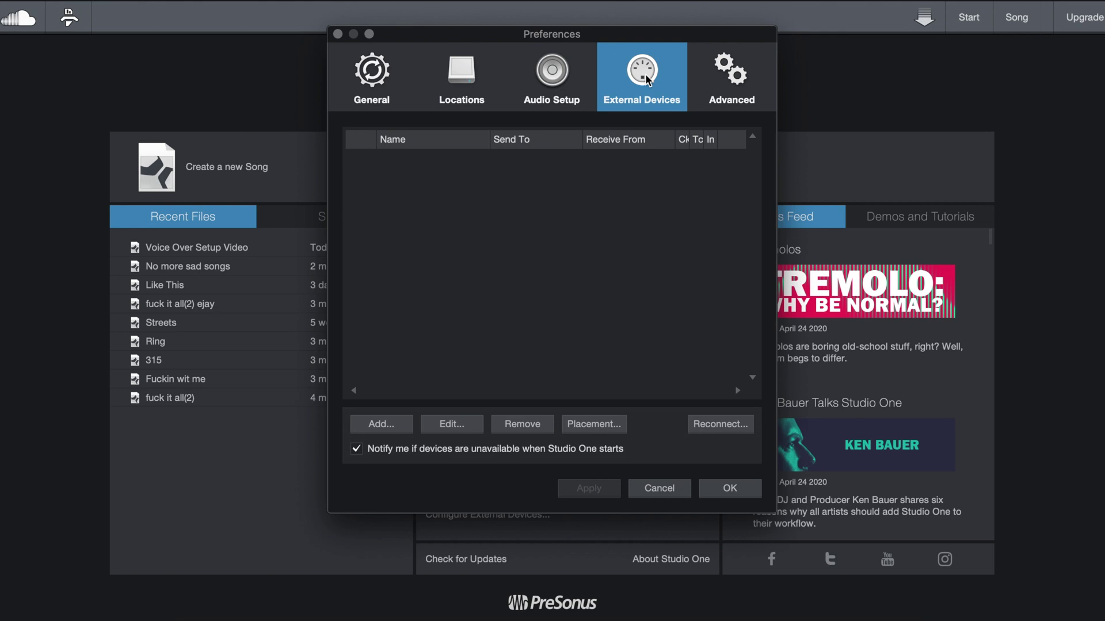
left_click(739, 77)
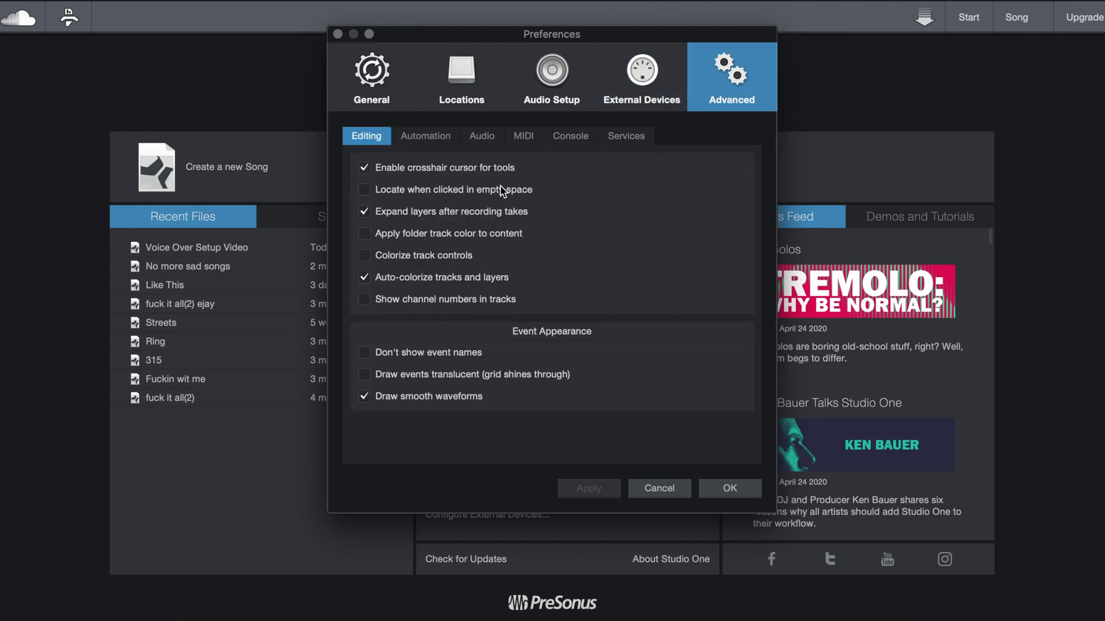
left_click(423, 138)
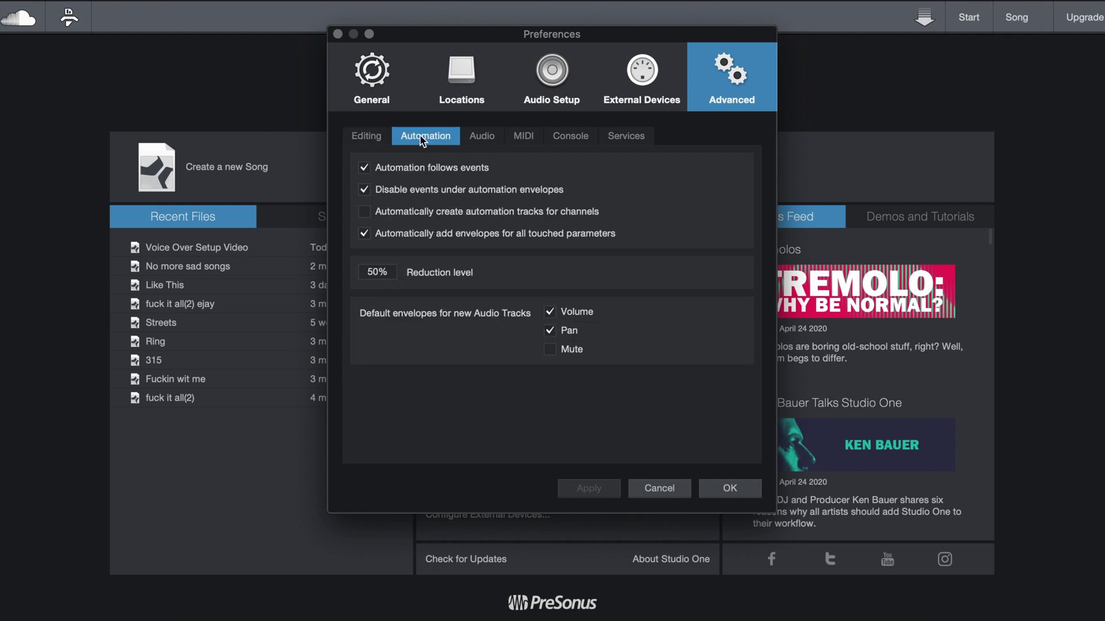
left_click(483, 138)
left_click(522, 139)
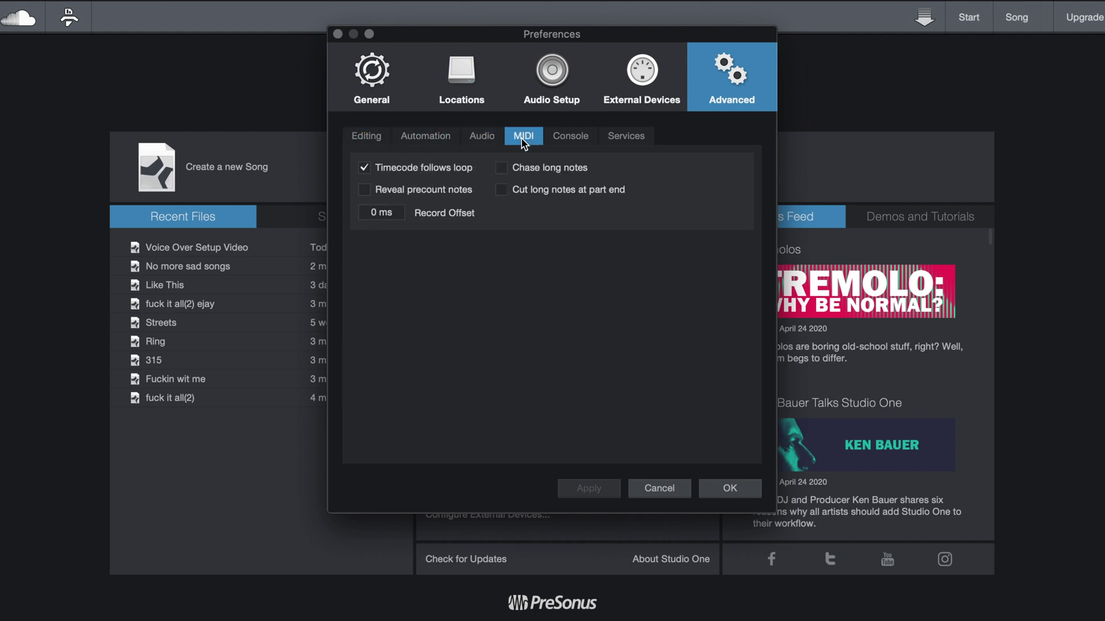
left_click(560, 143)
left_click(627, 144)
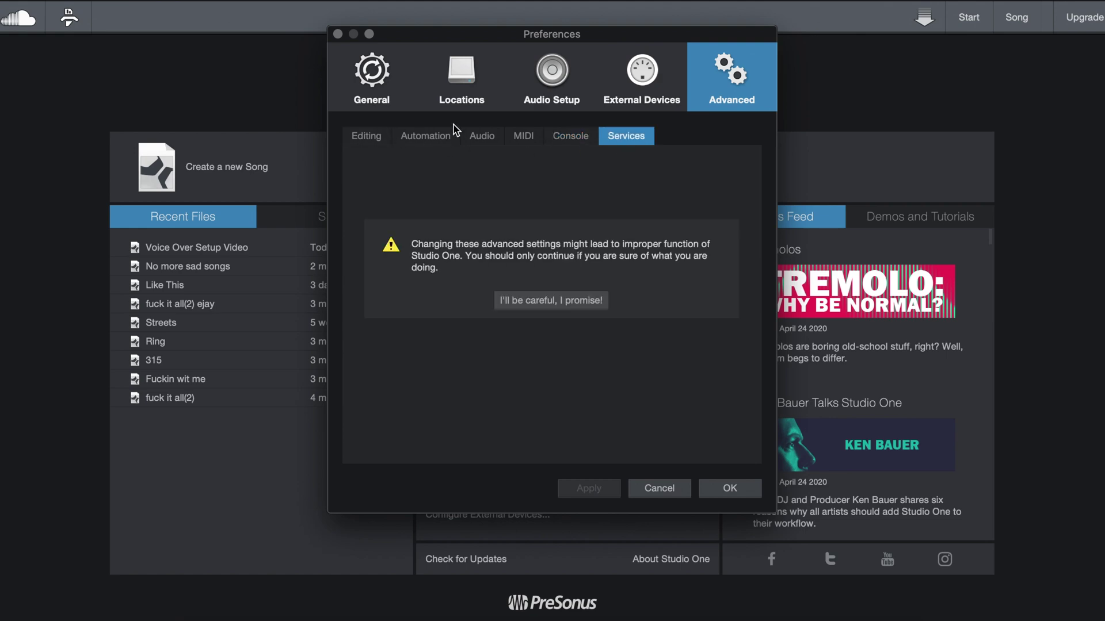
left_click(539, 86)
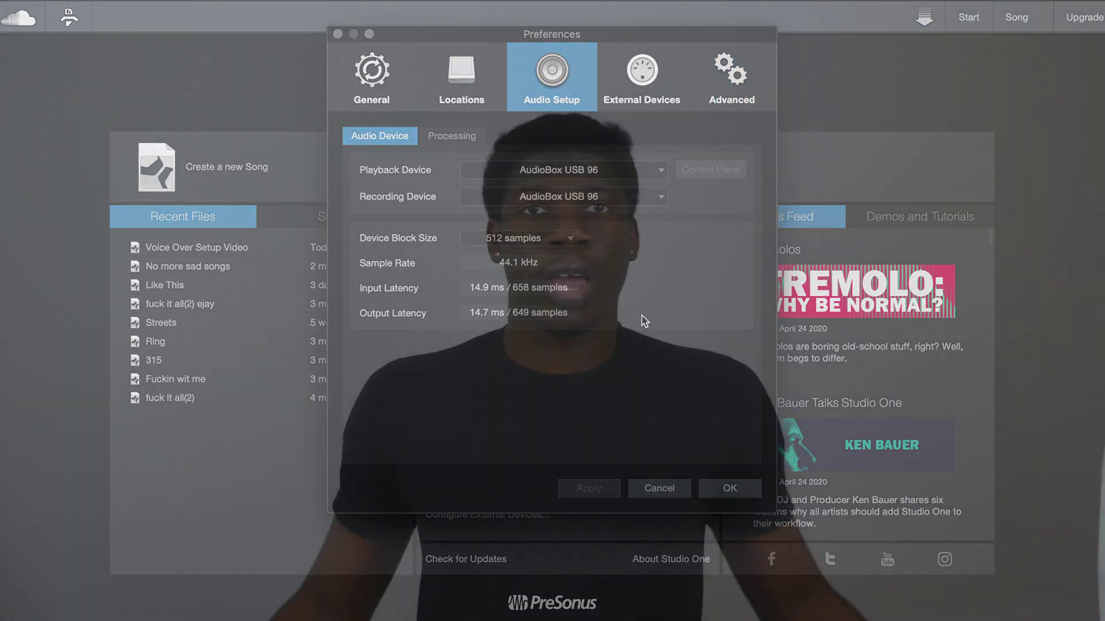